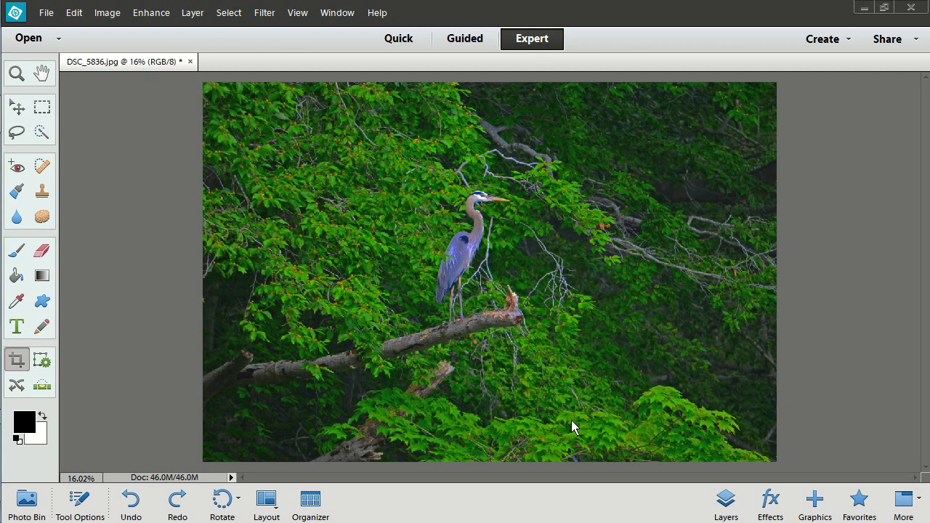
# - Crop the photo to a landscape area of about 3300 × 2240 pixels, with the heron near the left vertical third
pyautogui.click(18, 362)
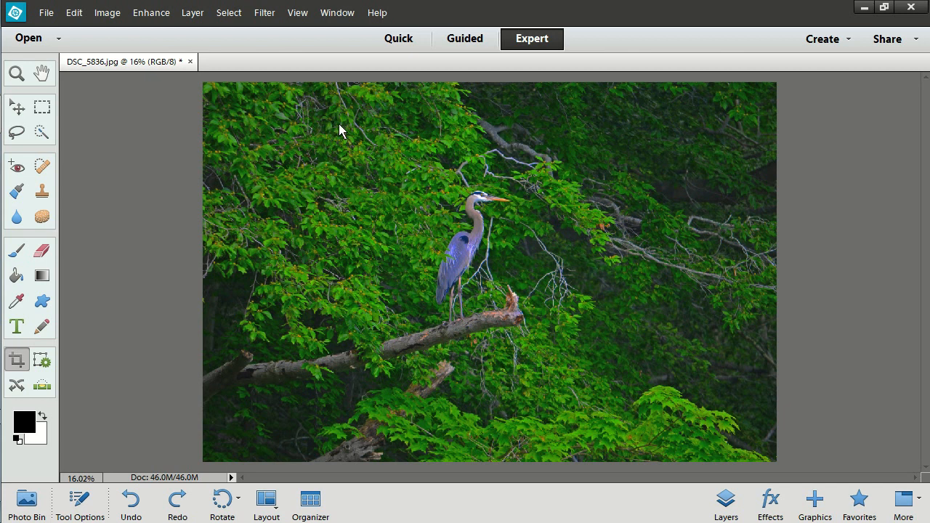
pyautogui.moveTo(468, 291); pyautogui.dragTo(727, 420)
pyautogui.moveTo(725, 419); pyautogui.dragTo(724, 420)
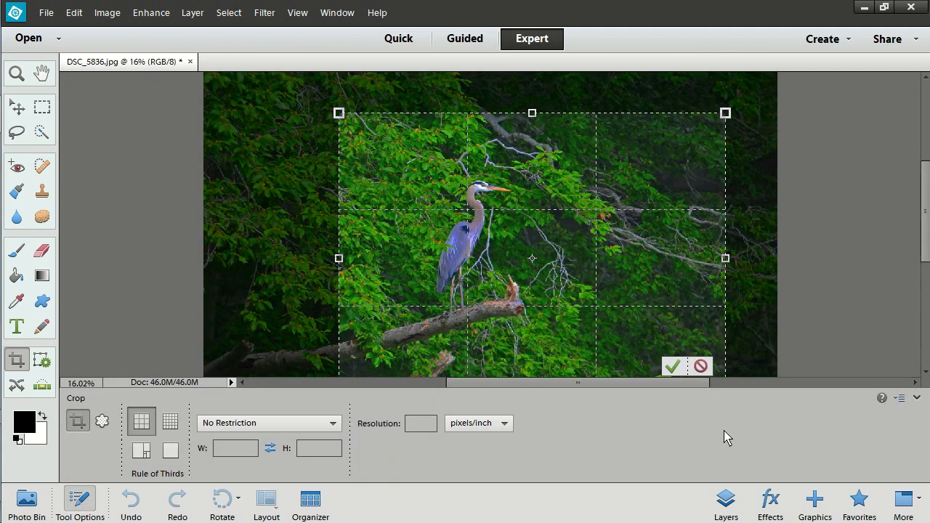
pyautogui.scroll(-2, 639, 118)
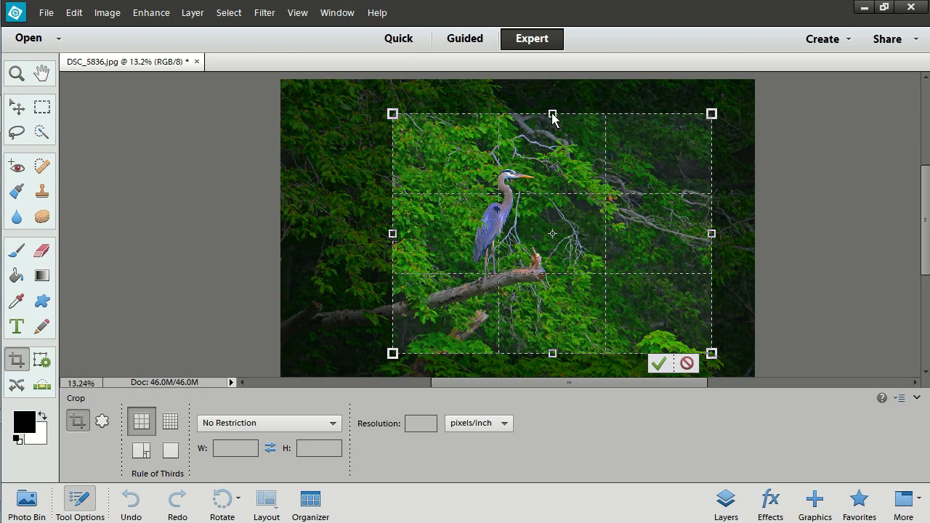
pyautogui.moveTo(552, 115); pyautogui.dragTo(551, 128)
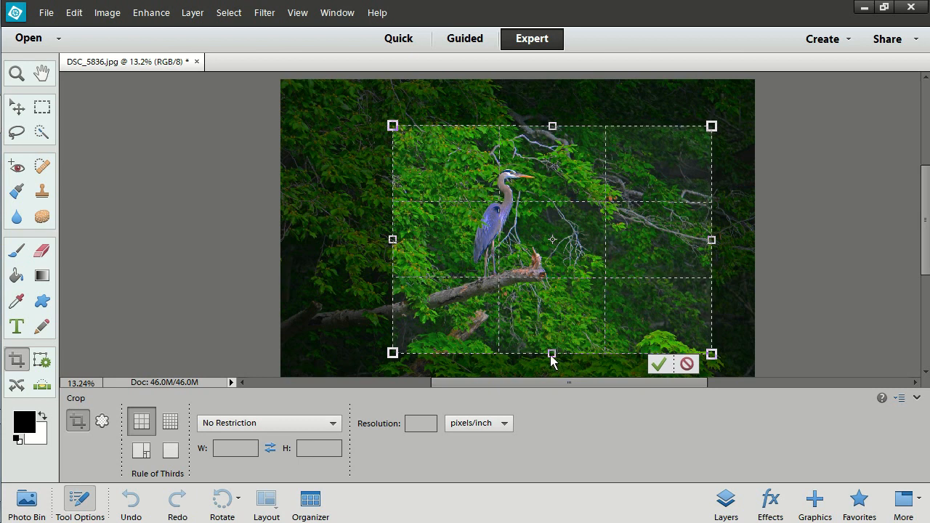
pyautogui.moveTo(552, 354); pyautogui.dragTo(549, 343)
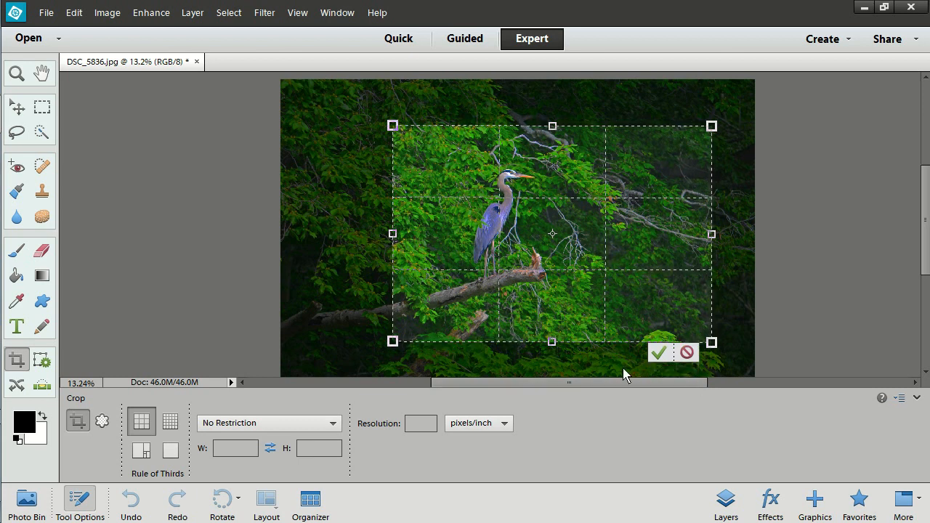
pyautogui.click(659, 352)
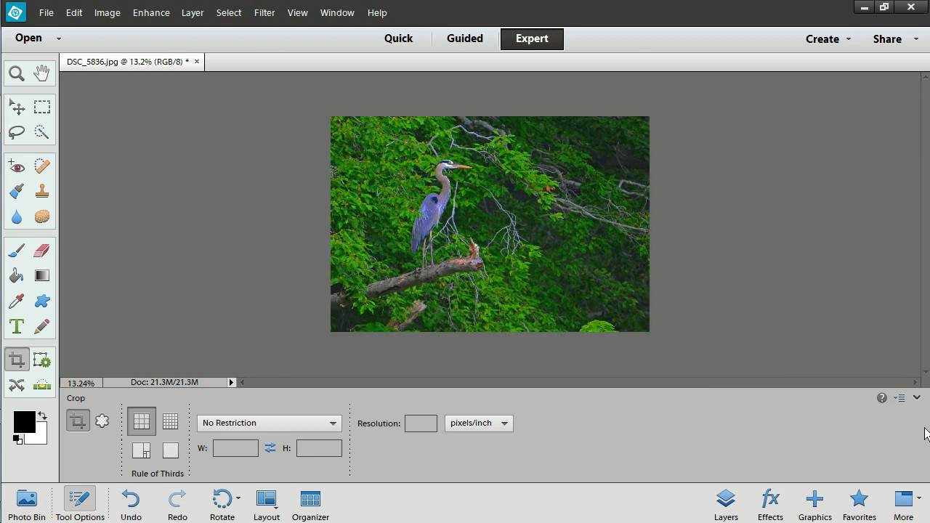
pyautogui.click(917, 399)
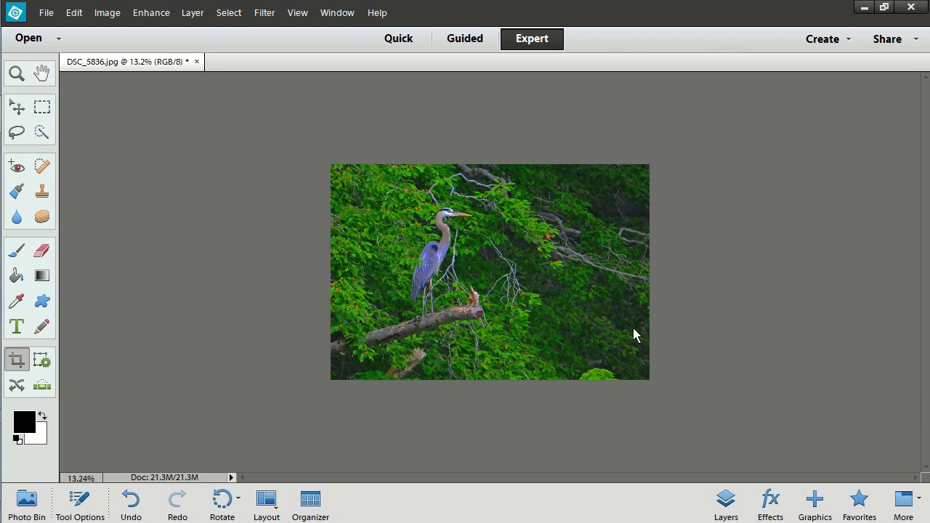
# - Set the image's pixel width to 1920 in the Image Size settings, with proportions constrained
pyautogui.scroll(1, 634, 330)
pyautogui.scroll(1, 634, 335)
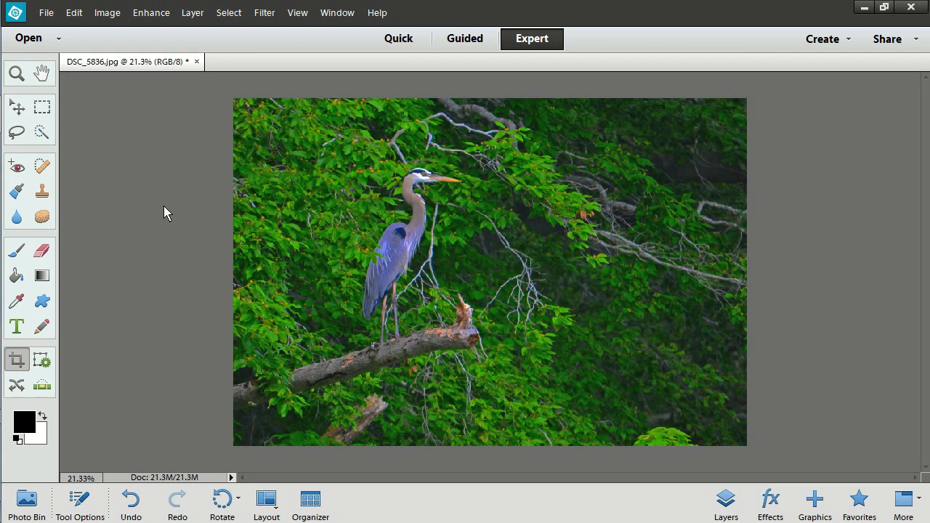
pyautogui.click(106, 13)
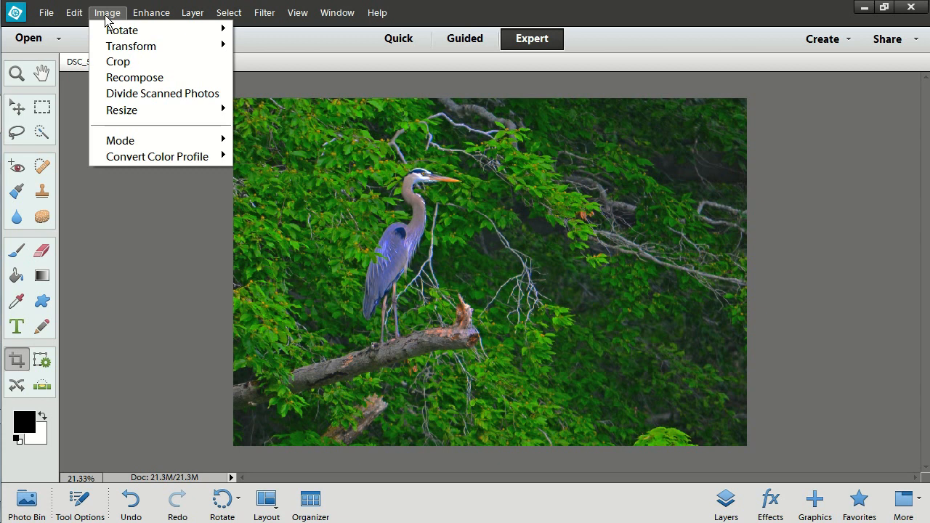
pyautogui.moveTo(131, 118)
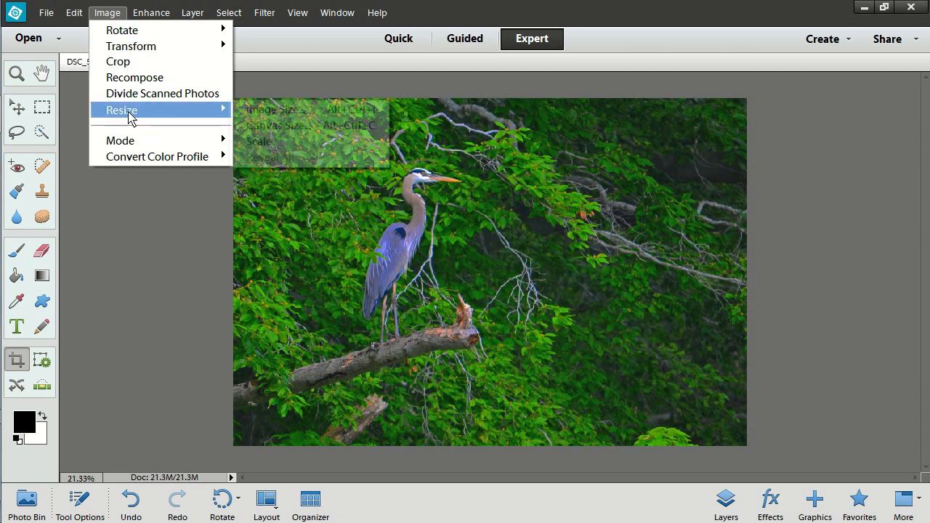
pyautogui.click(282, 112)
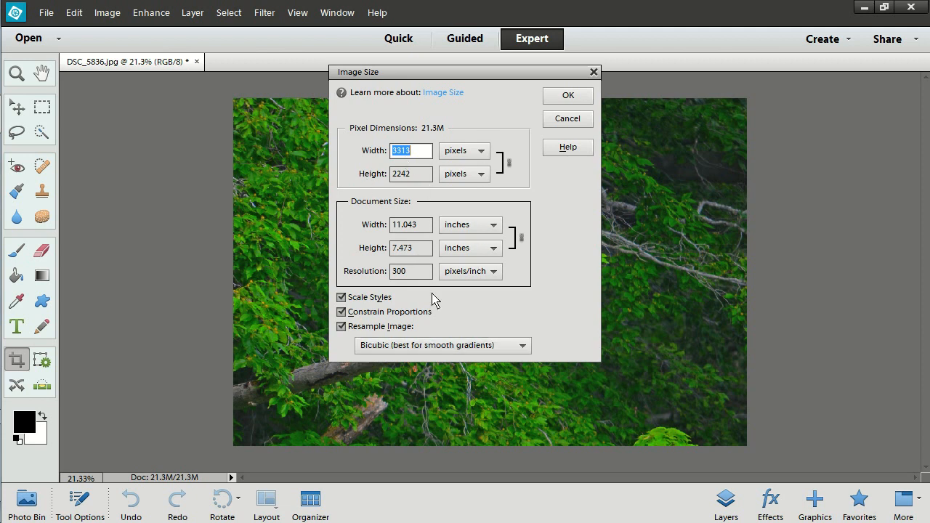
pyautogui.write('1920')
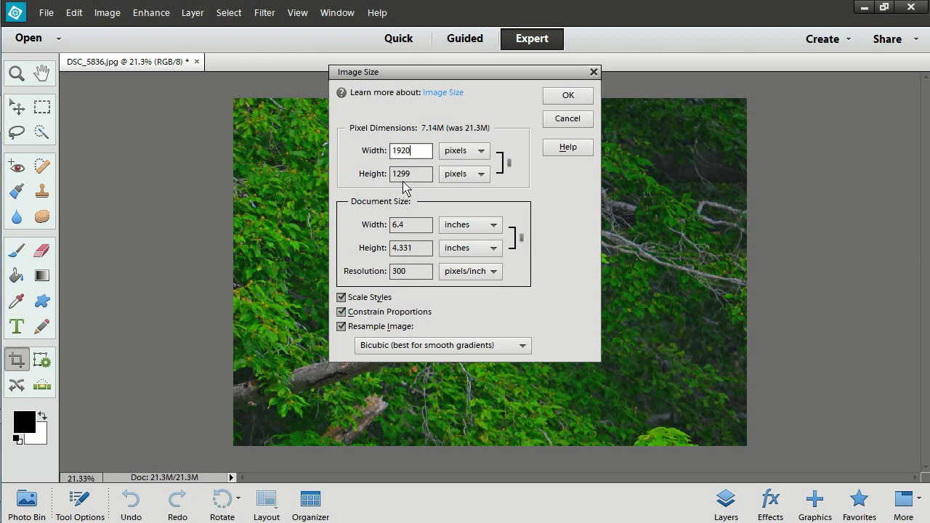
# - Set the image's pixel height to 1080 and apply the resize
pyautogui.moveTo(424, 177); pyautogui.dragTo(379, 174)
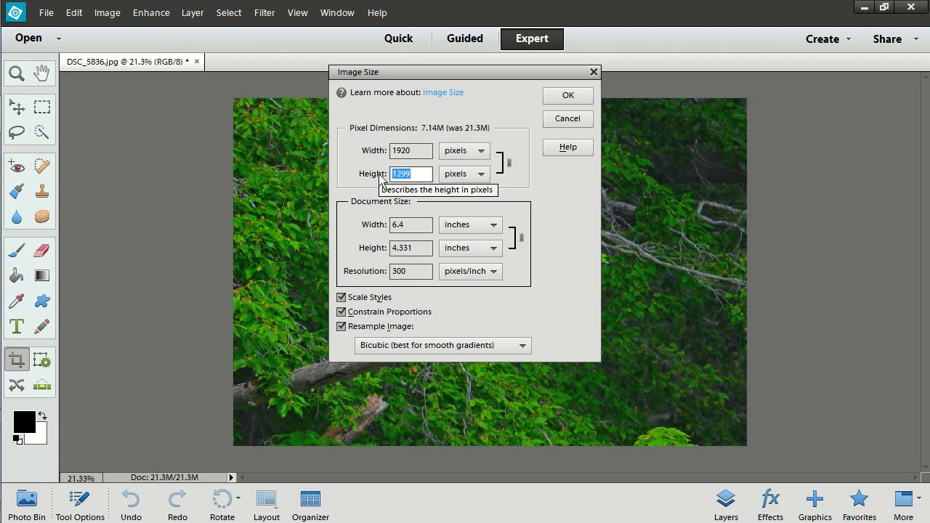
pyautogui.write('10')
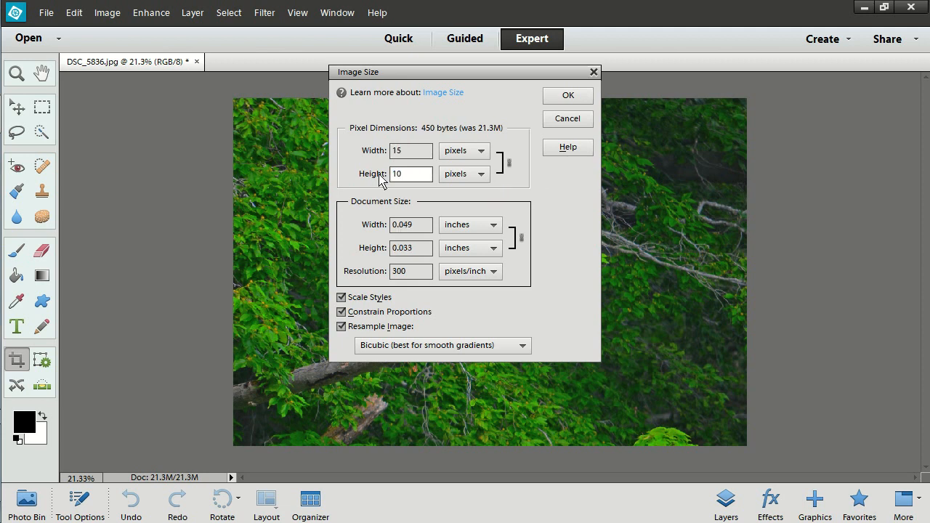
pyautogui.write('80')
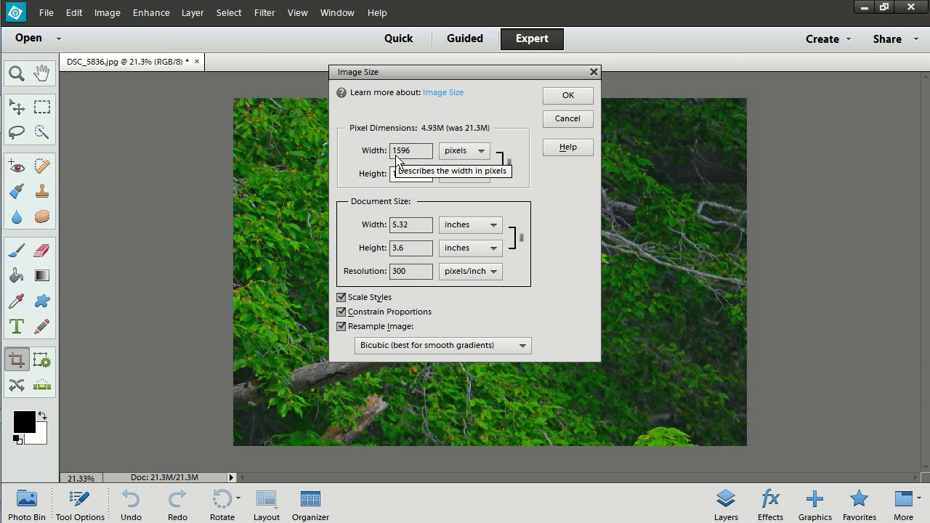
pyautogui.click(567, 100)
pyautogui.click(567, 99)
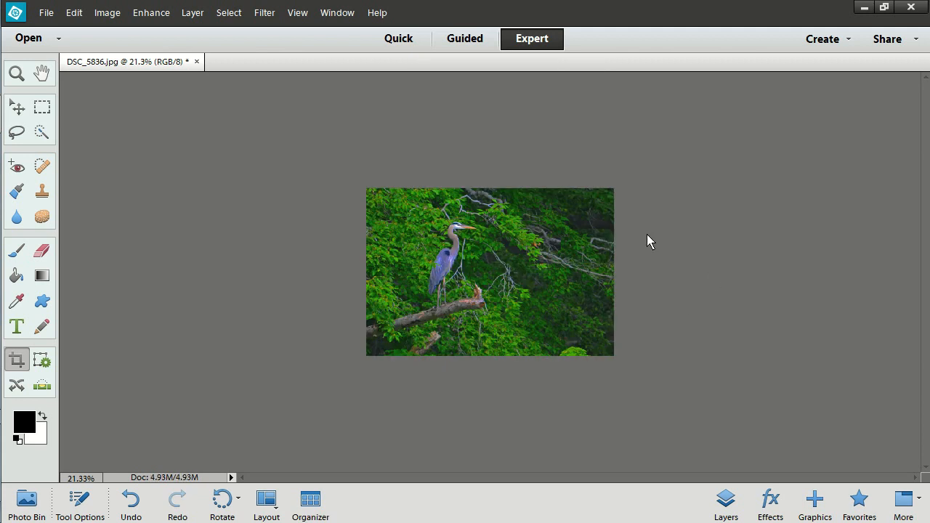
# - Start an Unsharp Mask on the resized photo and bring the heron's head into the filter's preview
pyautogui.scroll(5, 683, 222)
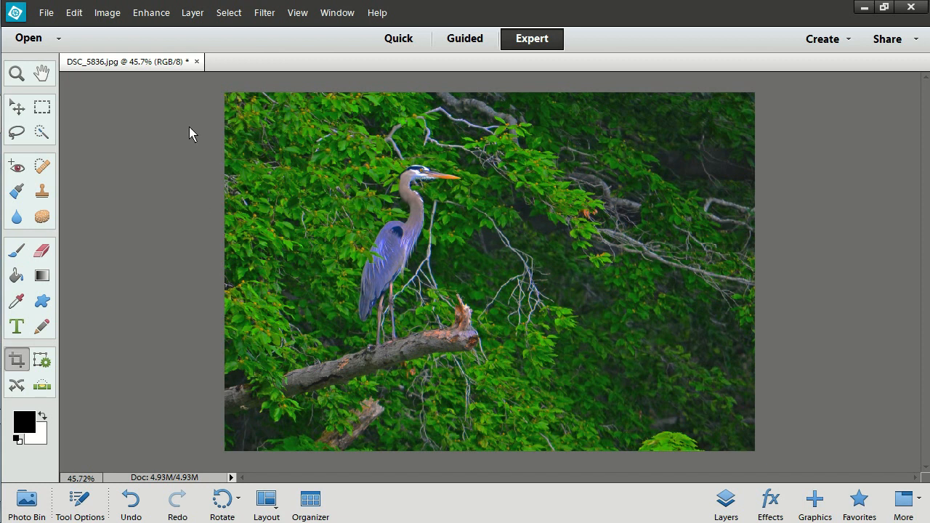
pyautogui.click(146, 14)
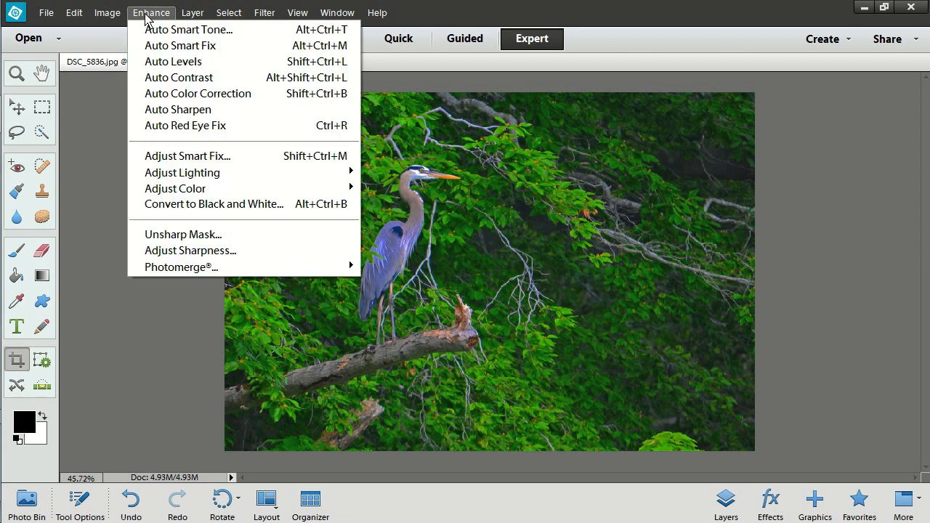
pyautogui.click(184, 237)
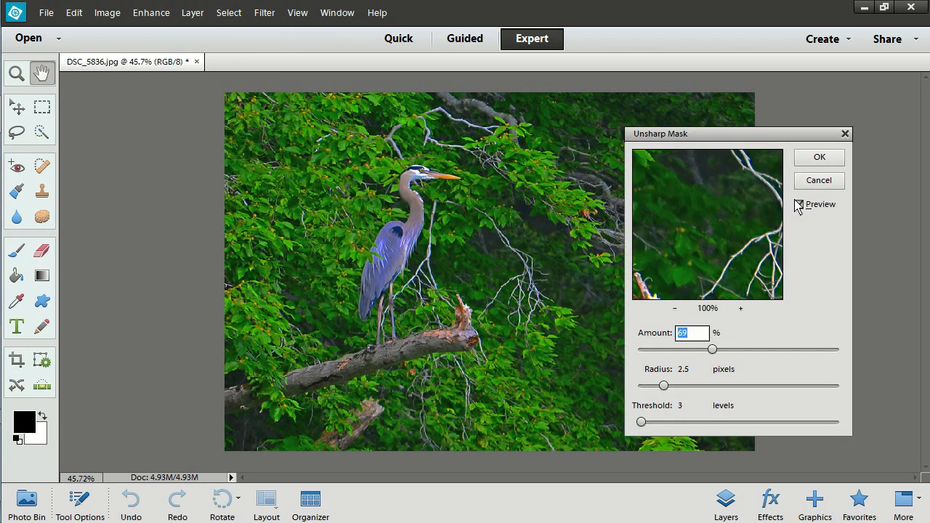
pyautogui.moveTo(743, 186); pyautogui.dragTo(671, 281)
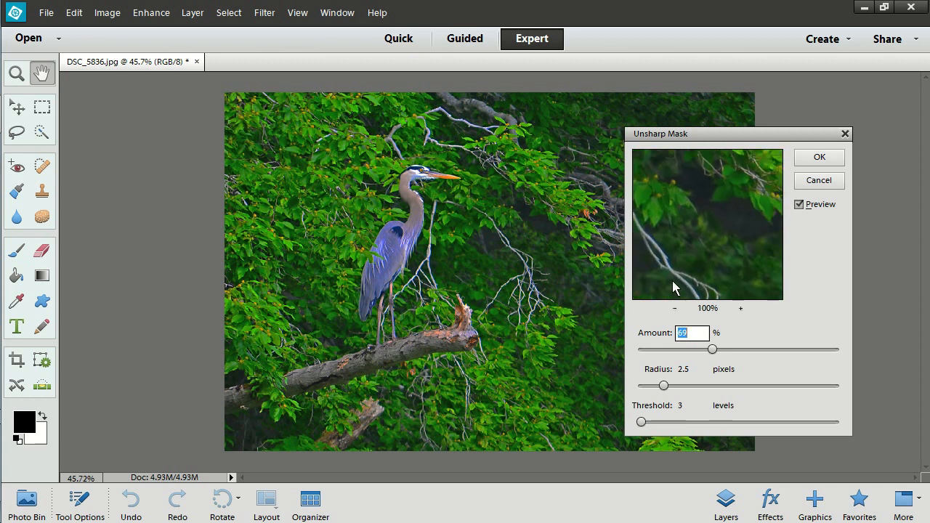
pyautogui.moveTo(685, 228); pyautogui.dragTo(732, 247)
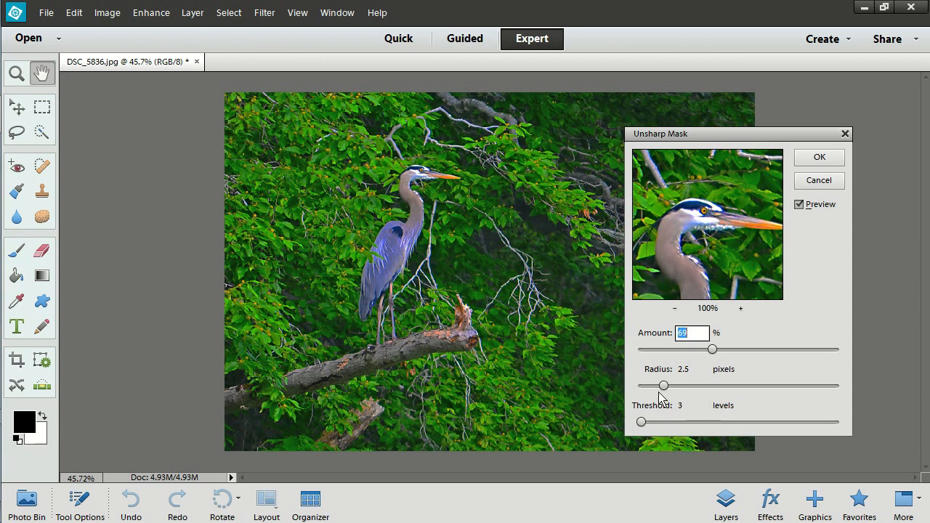
# - Set the sharpening radius to 4.0 pixels and compare the photo with the preview off and on
pyautogui.moveTo(660, 386); pyautogui.dragTo(735, 392)
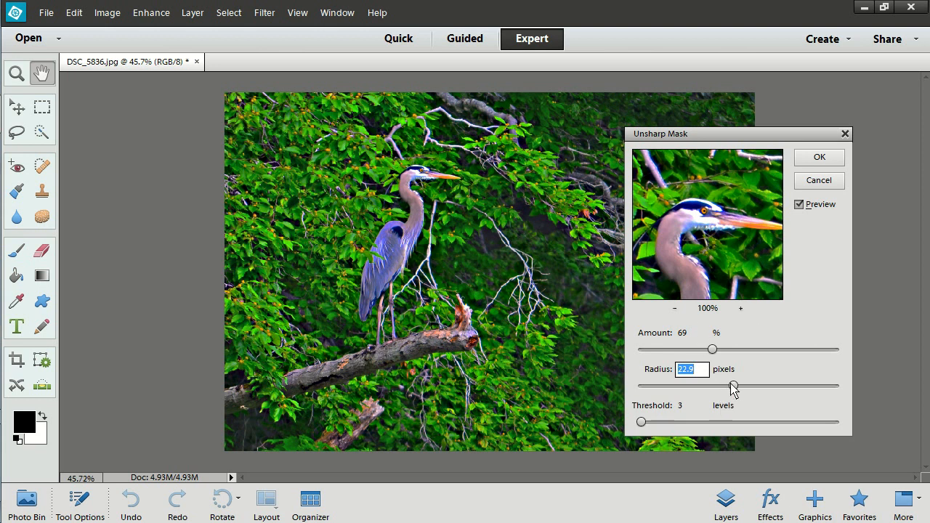
pyautogui.moveTo(733, 387); pyautogui.dragTo(681, 386)
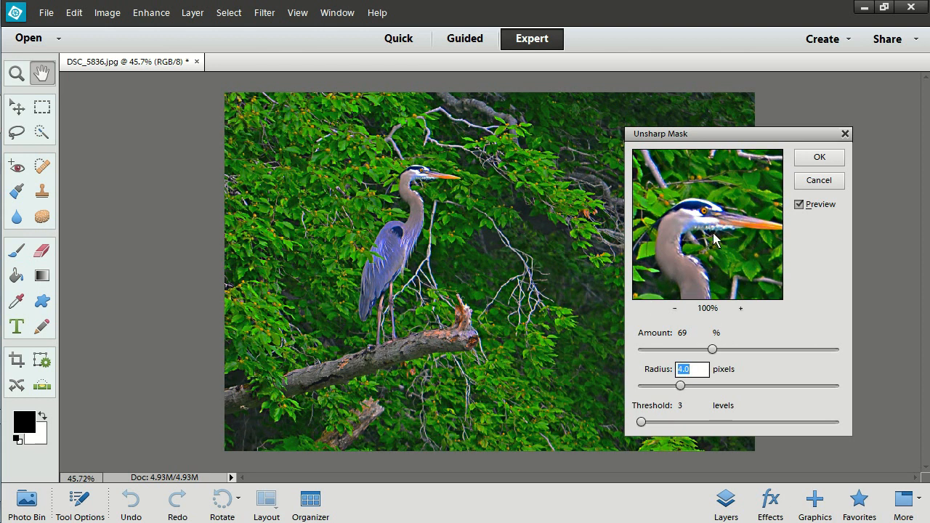
pyautogui.click(799, 206)
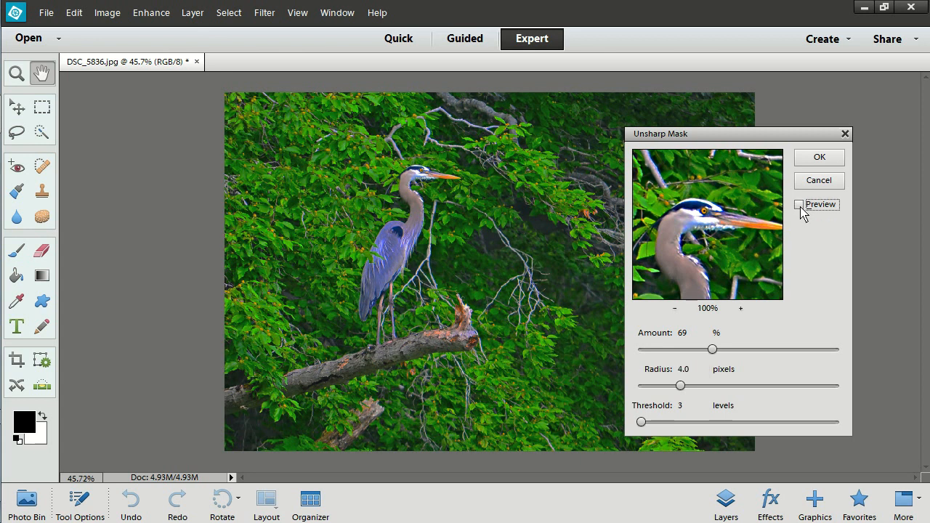
pyautogui.click(799, 206)
pyautogui.click(800, 205)
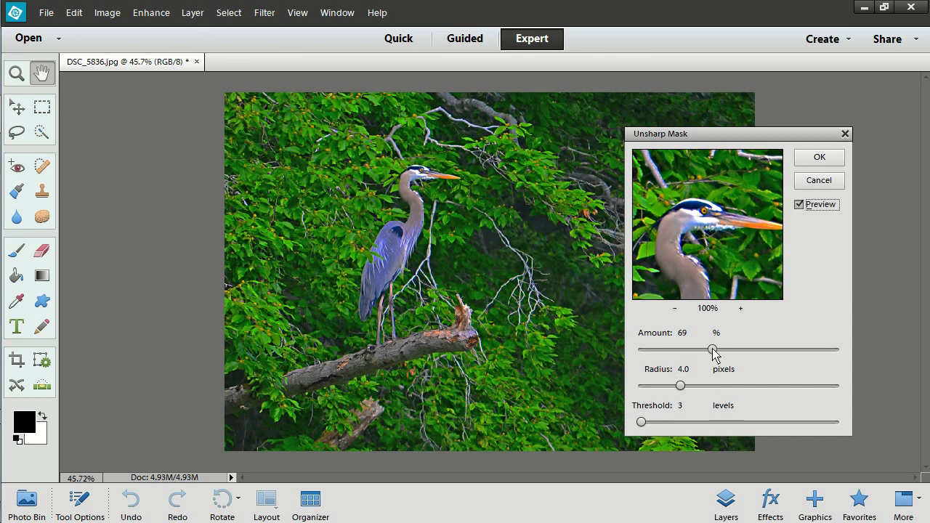
# - Try a sharpening amount of 261% and compare the photo with the preview off and on
pyautogui.moveTo(712, 351); pyautogui.dragTo(817, 356)
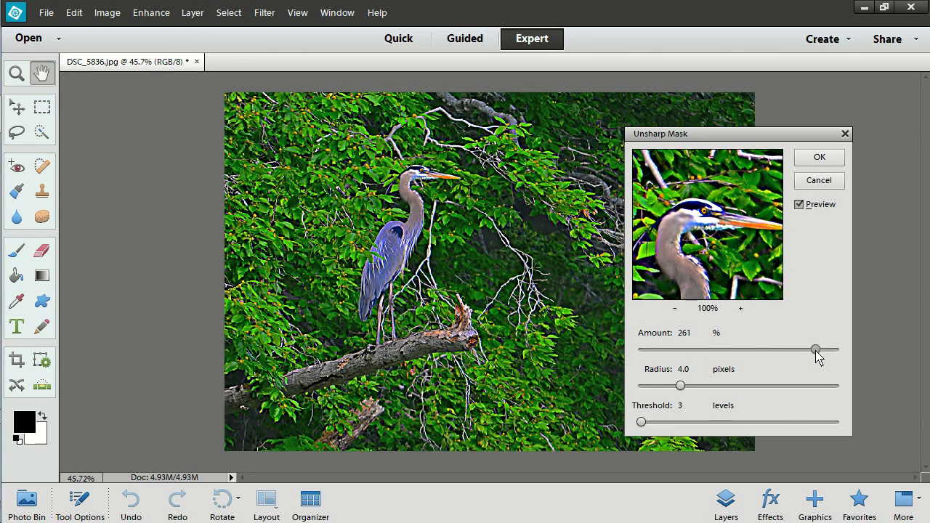
pyautogui.click(799, 206)
pyautogui.click(798, 205)
# - Set the sharpening amount to 60%, check the heron's head against the unsharpened version, and apply the Unsharp Mask
pyautogui.moveTo(817, 350); pyautogui.dragTo(704, 352)
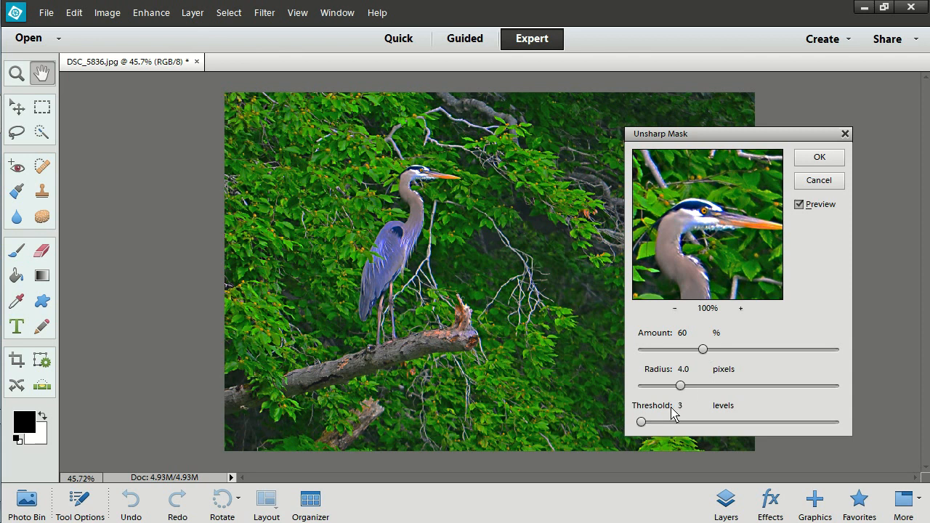
pyautogui.click(701, 228)
pyautogui.click(819, 157)
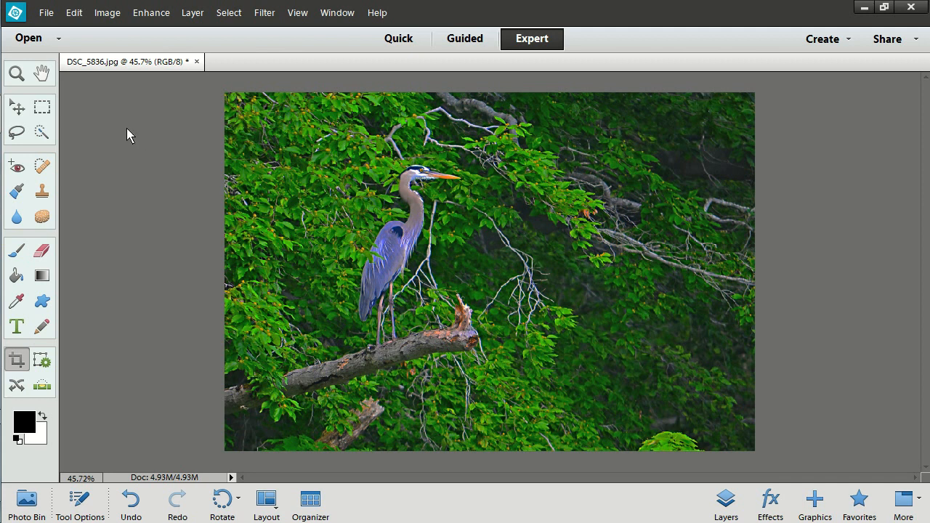
# - Save the photo as a JPEG named NCEH0213BlueHeron in the Elements 1080 folder, with maximum quality 12 and Baseline Optimized format
pyautogui.click(46, 14)
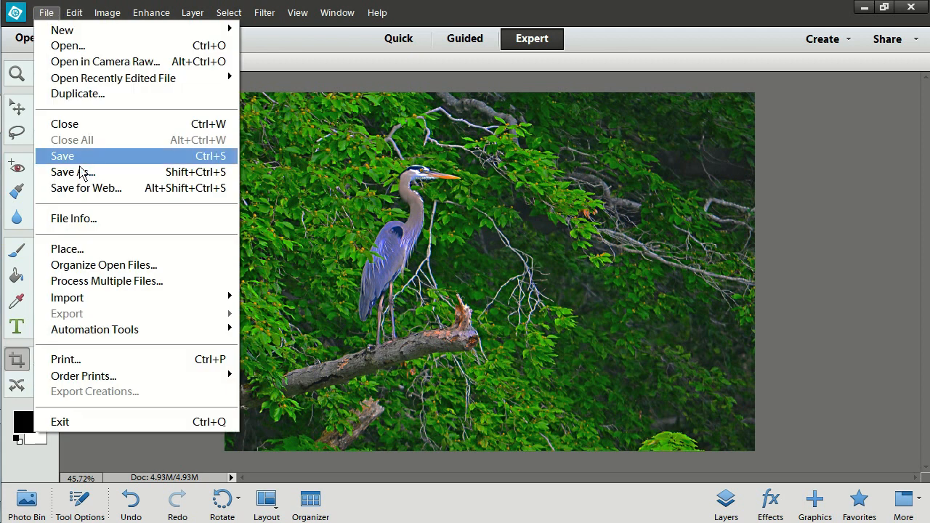
pyautogui.click(80, 174)
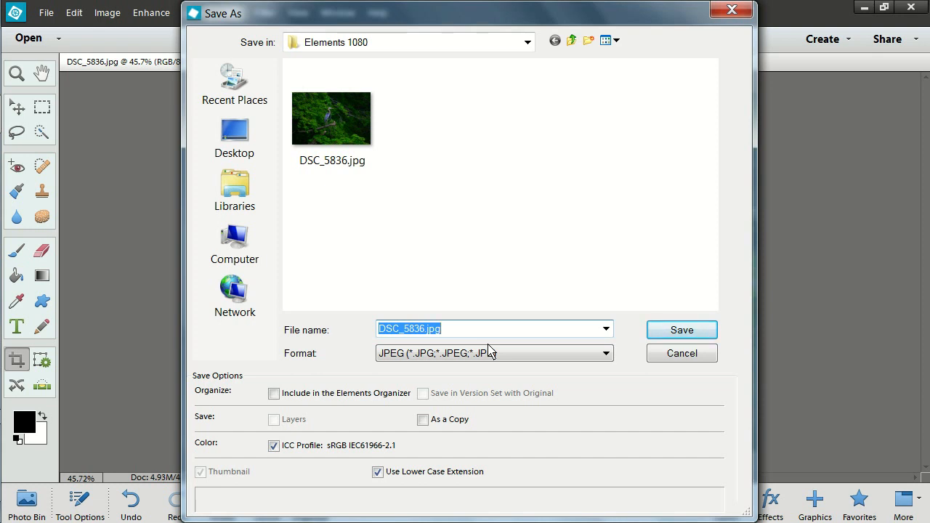
pyautogui.write('N')
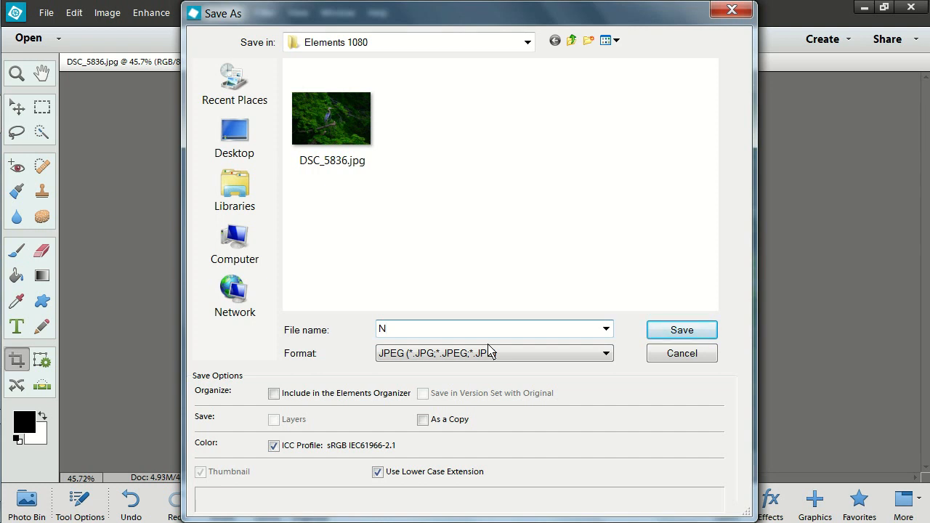
pyautogui.write('CEH0213')
pyautogui.write('BlueHero')
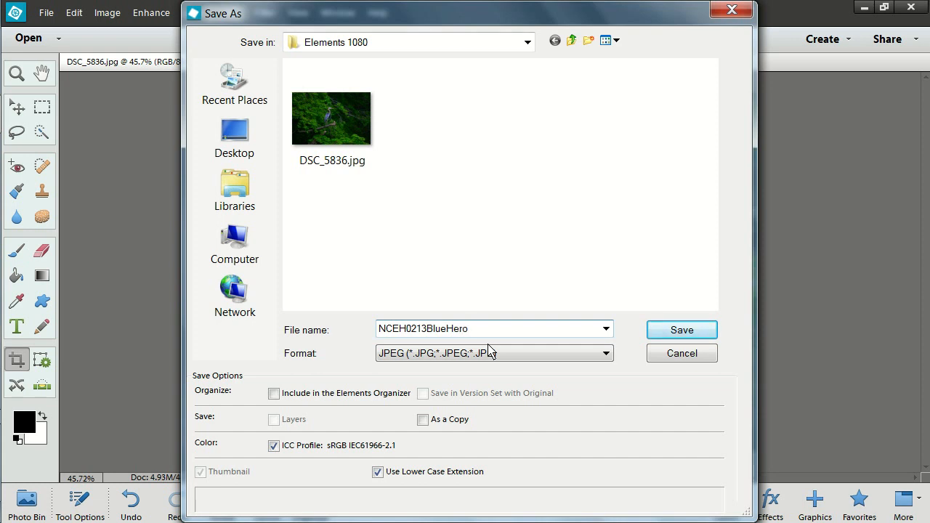
pyautogui.write('n')
pyautogui.click(700, 332)
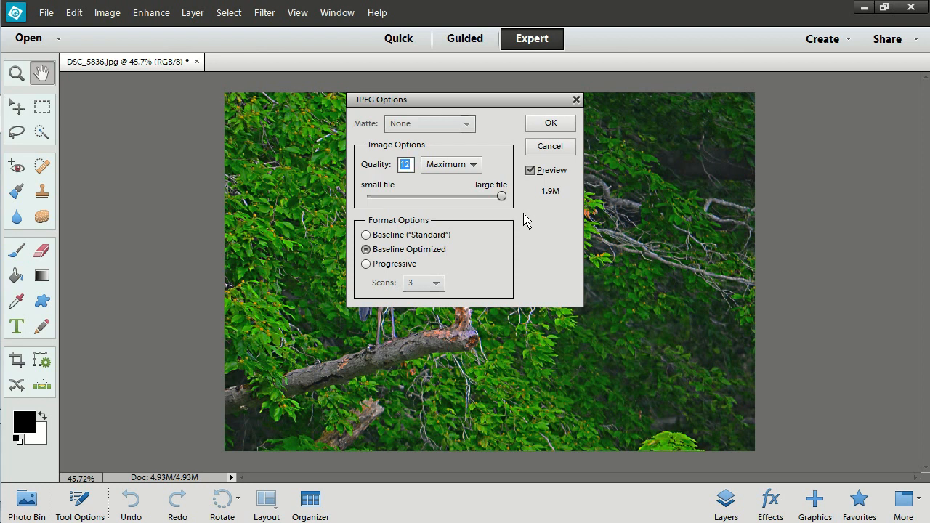
pyautogui.click(550, 124)
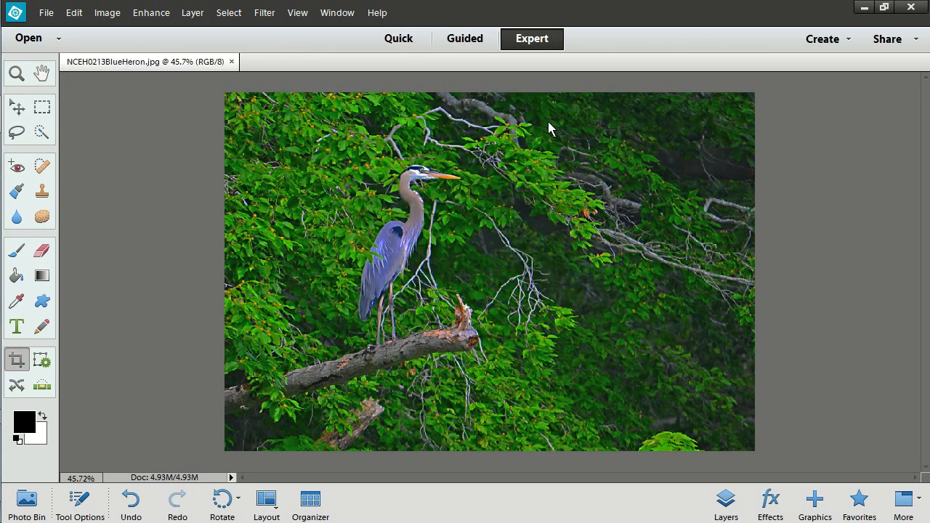